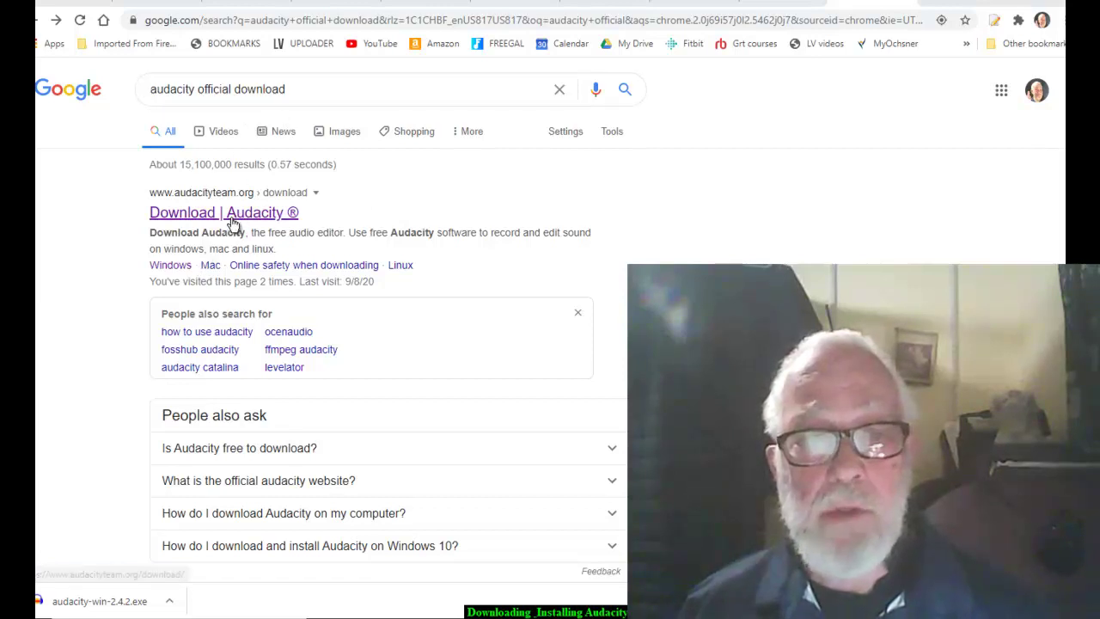
Go to Audacity's Windows download page and find the 2.4.2 installer and zip links
click(288, 215)
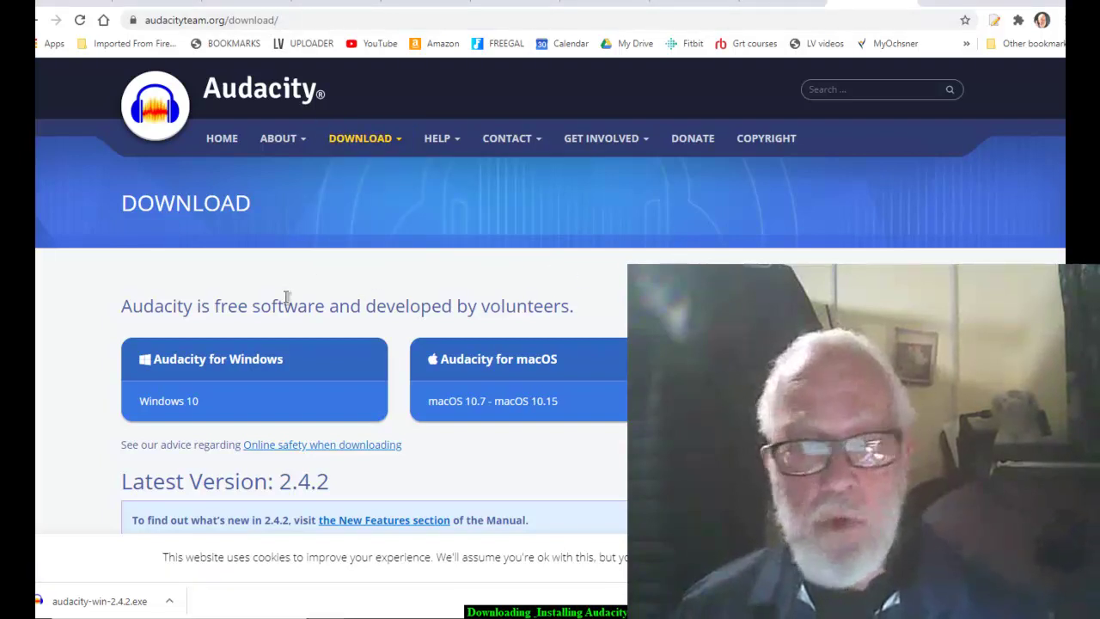
click(249, 359)
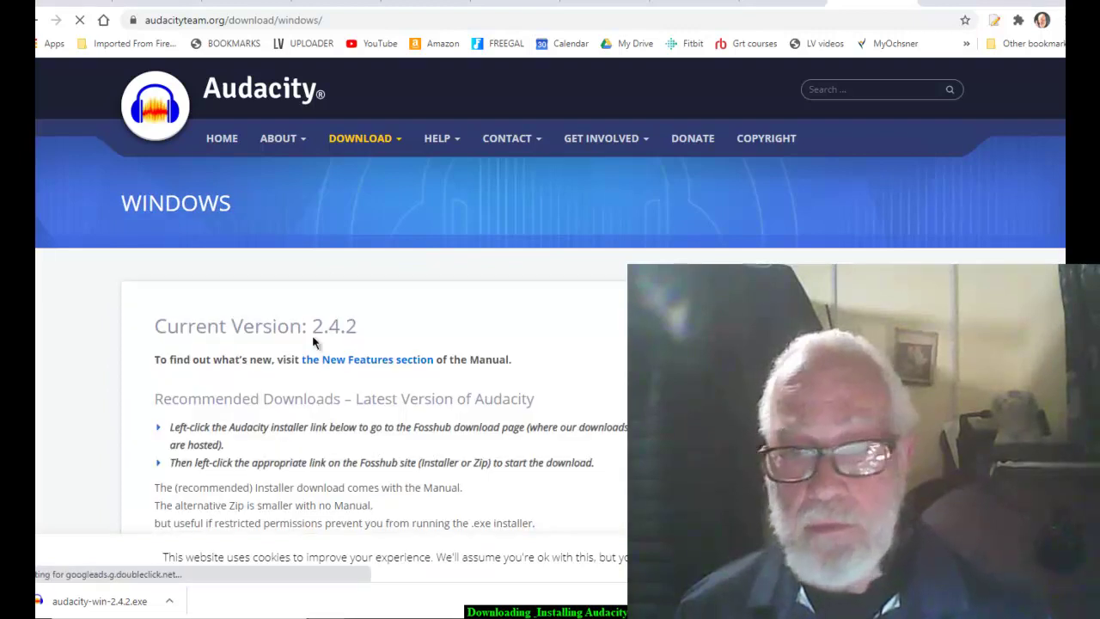
scroll(471, 257, down, 3)
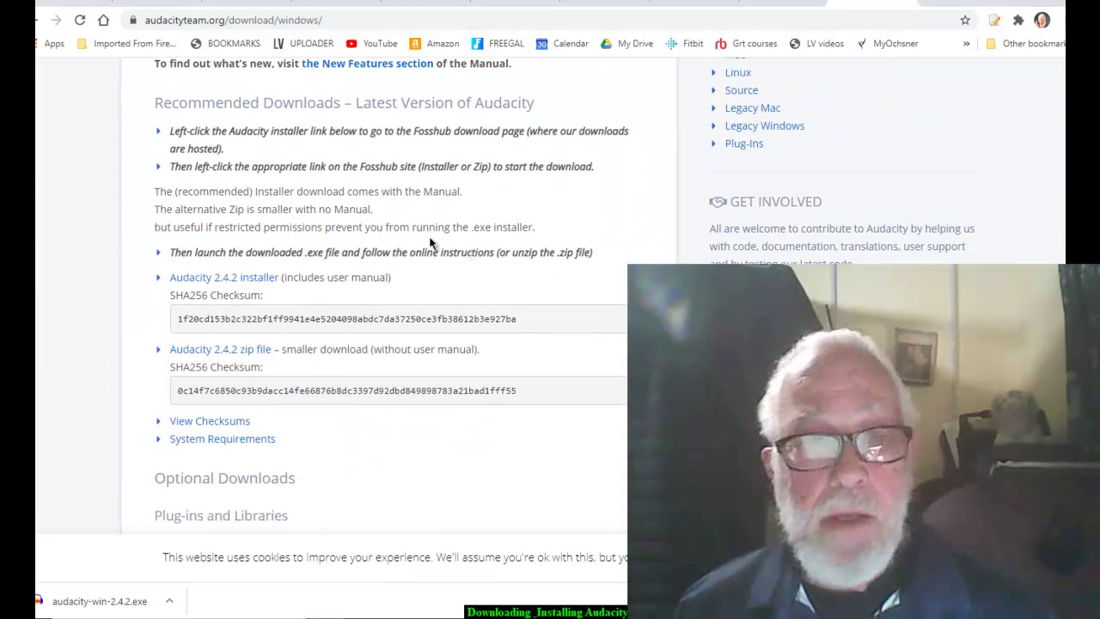
scroll(380, 233, up, 2)
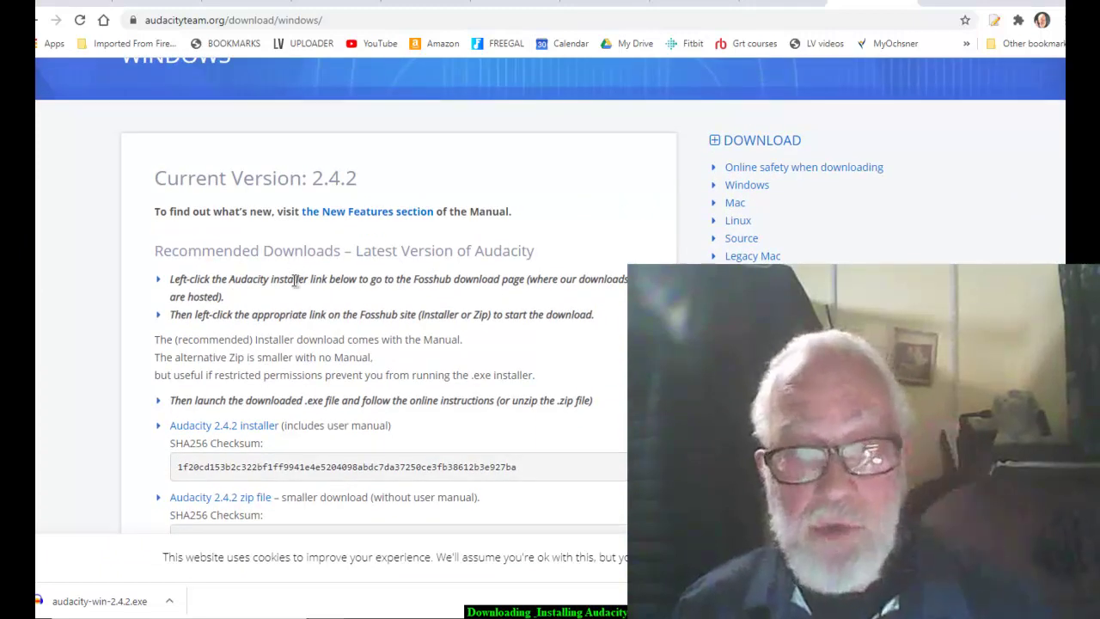
scroll(294, 277, down, 1)
scroll(294, 279, down, 1)
scroll(295, 283, down, 1)
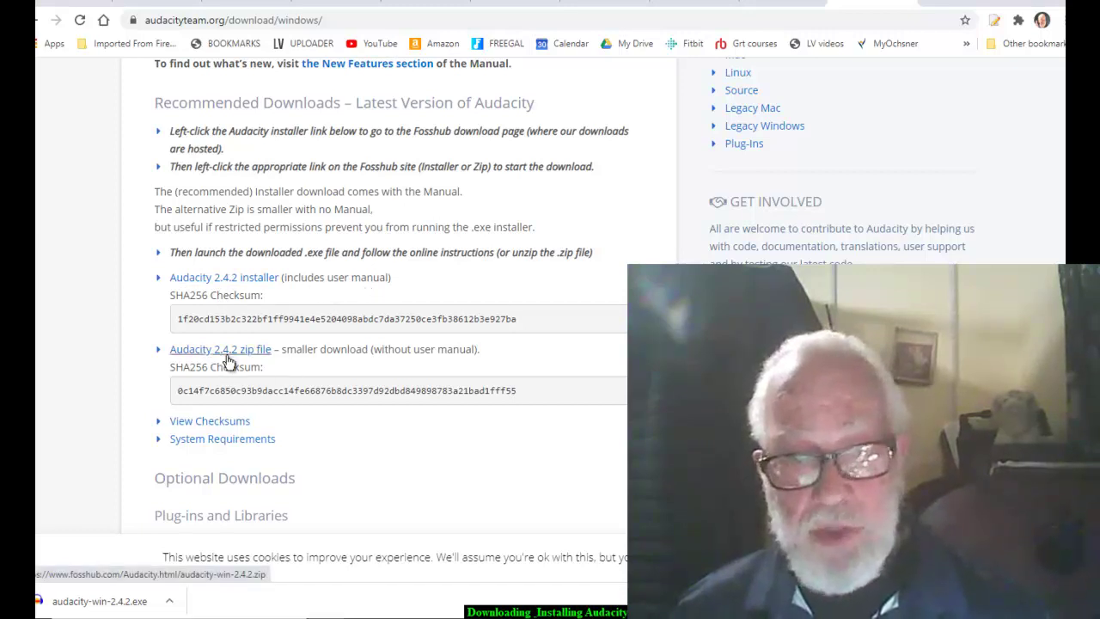
Download the Audacity Windows Installer 2.4.2 from its FossHub page
click(238, 284)
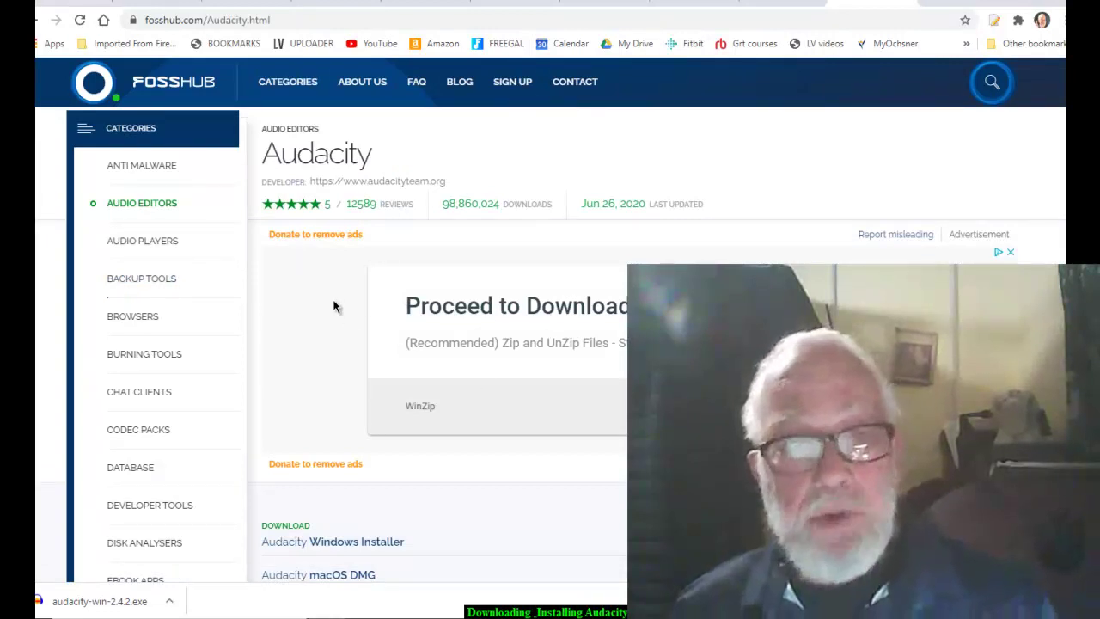
scroll(408, 282, down, 3)
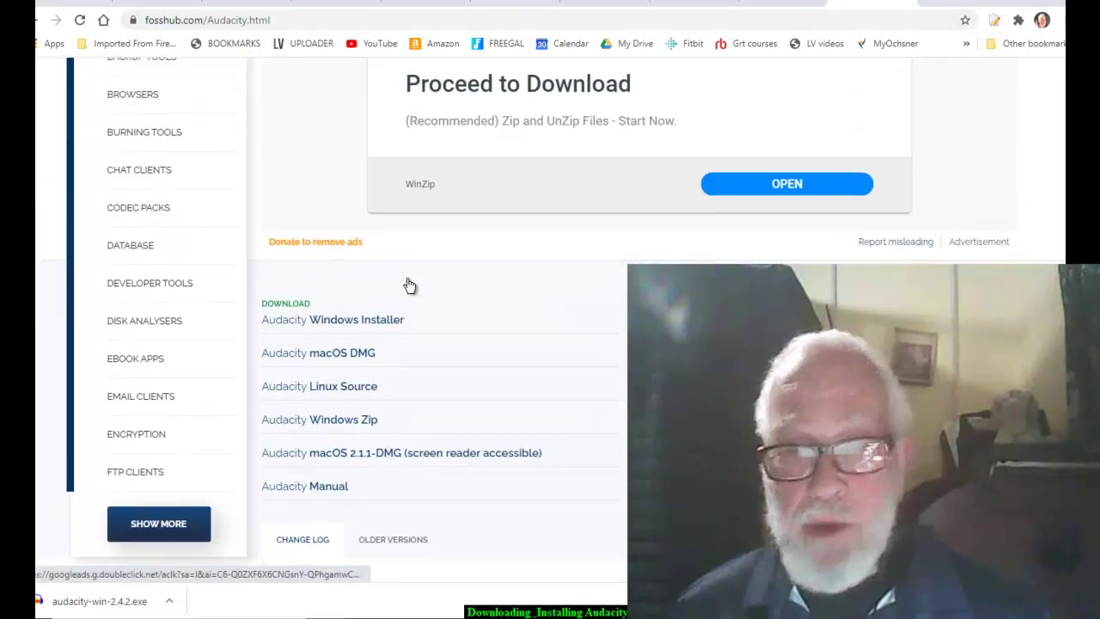
scroll(393, 166, up, 1)
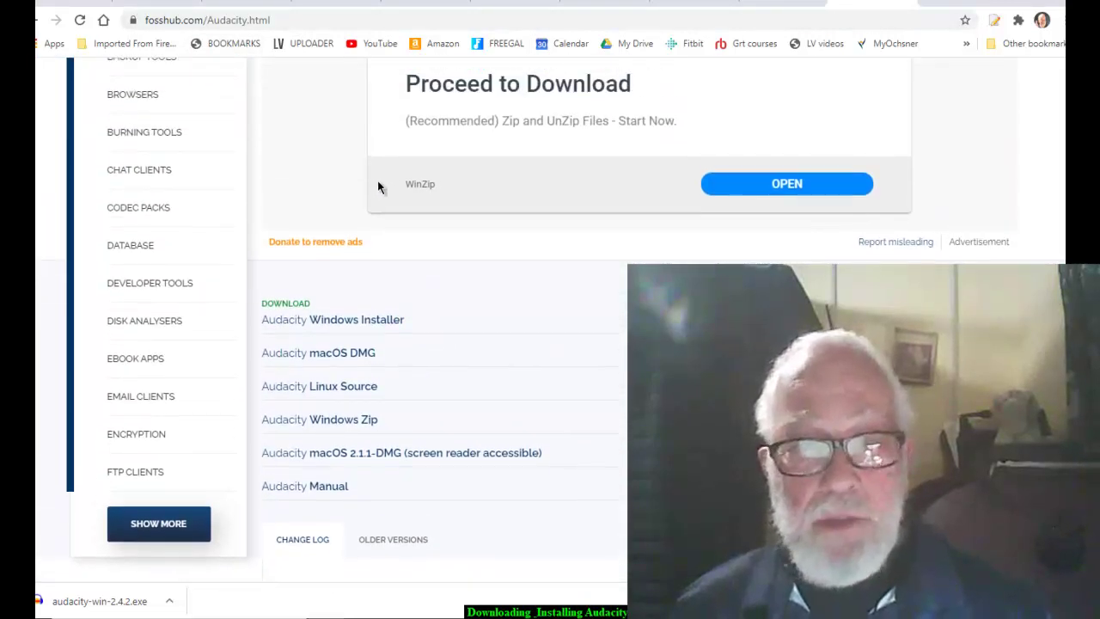
click(350, 328)
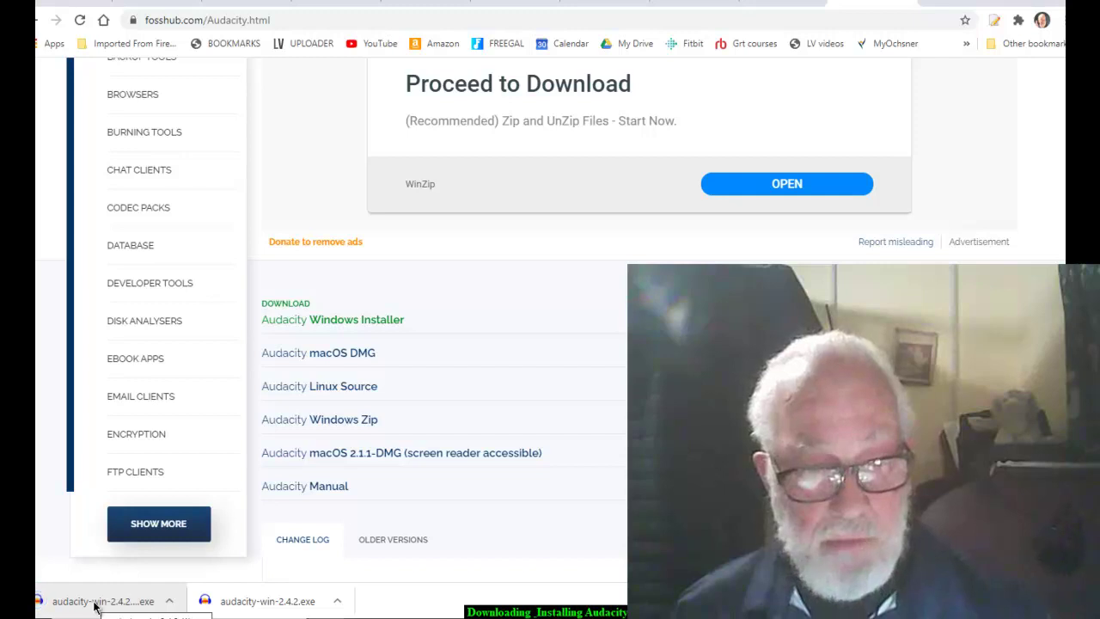
Show the downloaded installer in its Downloads folder and run audacity-win-2.4.2.exe
right_click(101, 606)
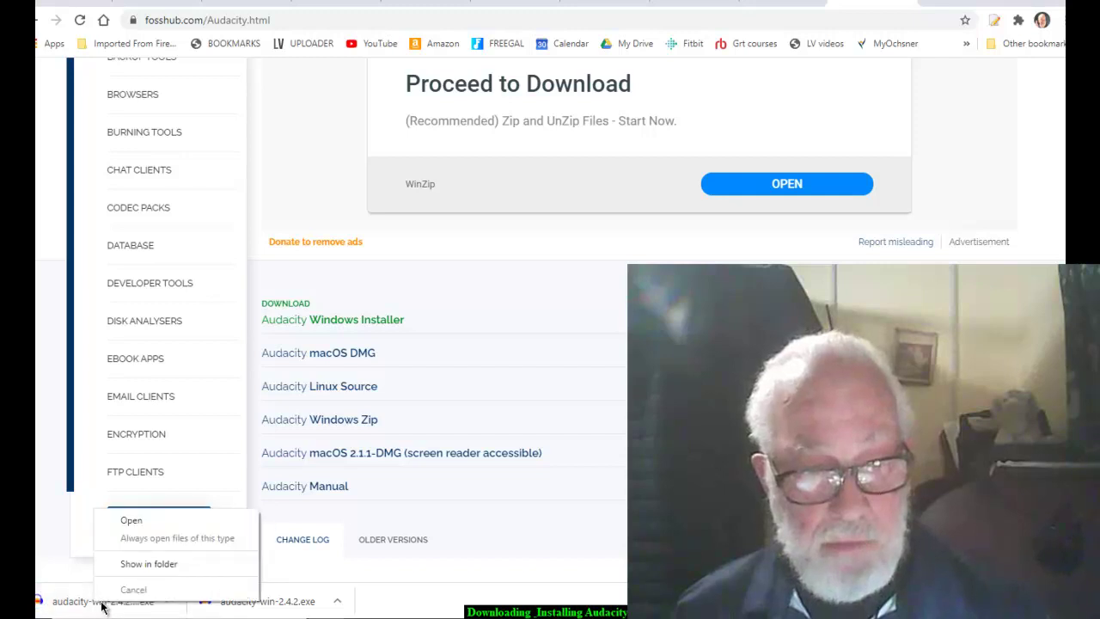
click(127, 565)
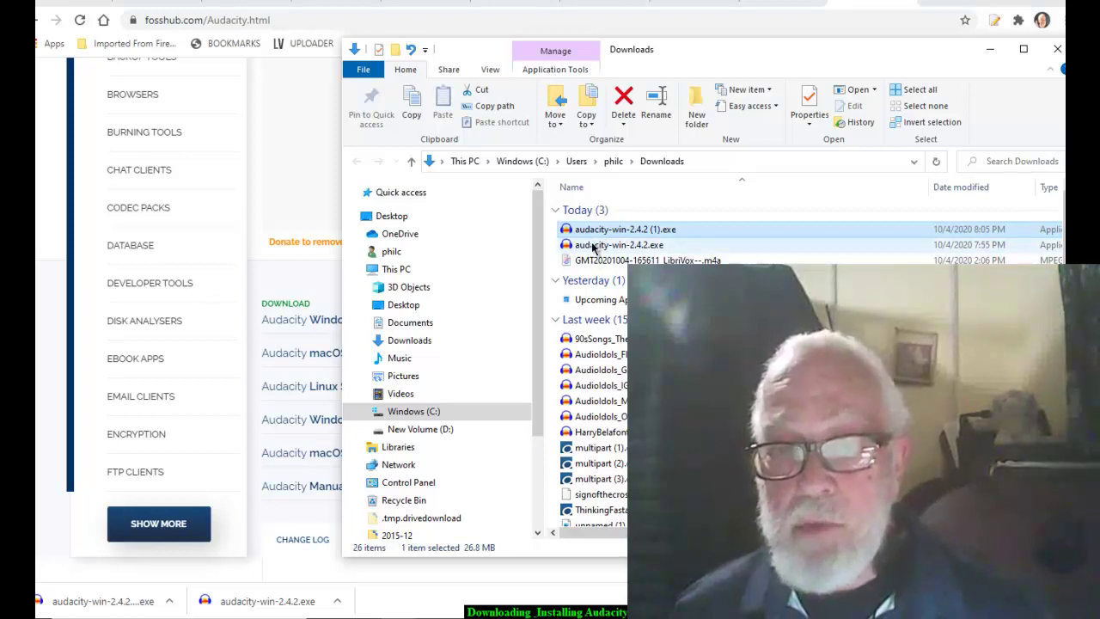
double_click(593, 246)
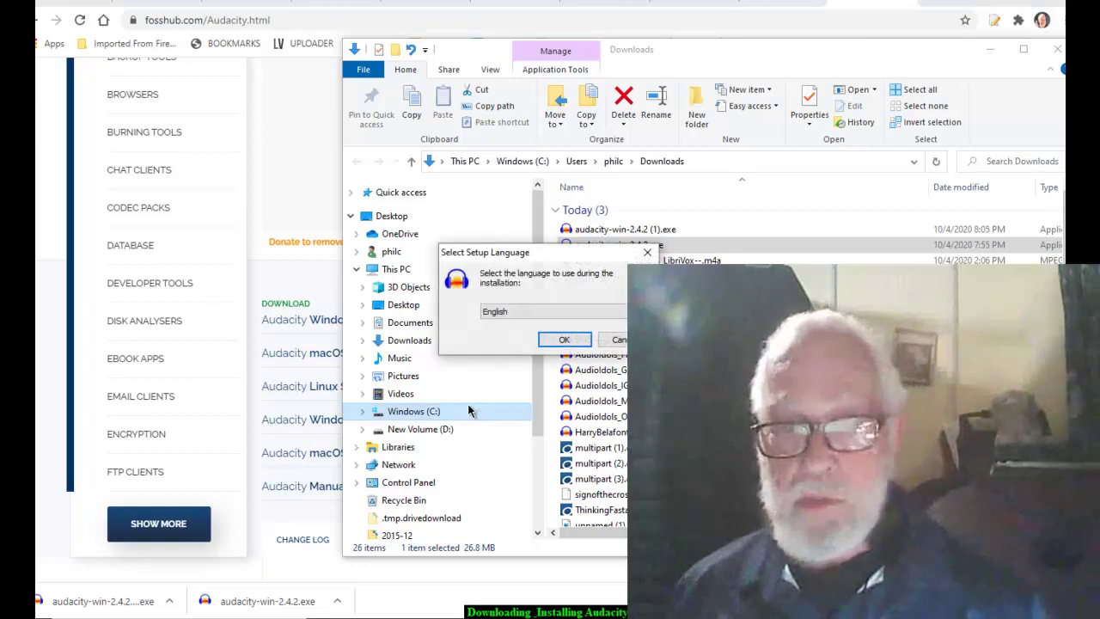
Accept English as setup language and move past the welcome and license pages
key(Return)
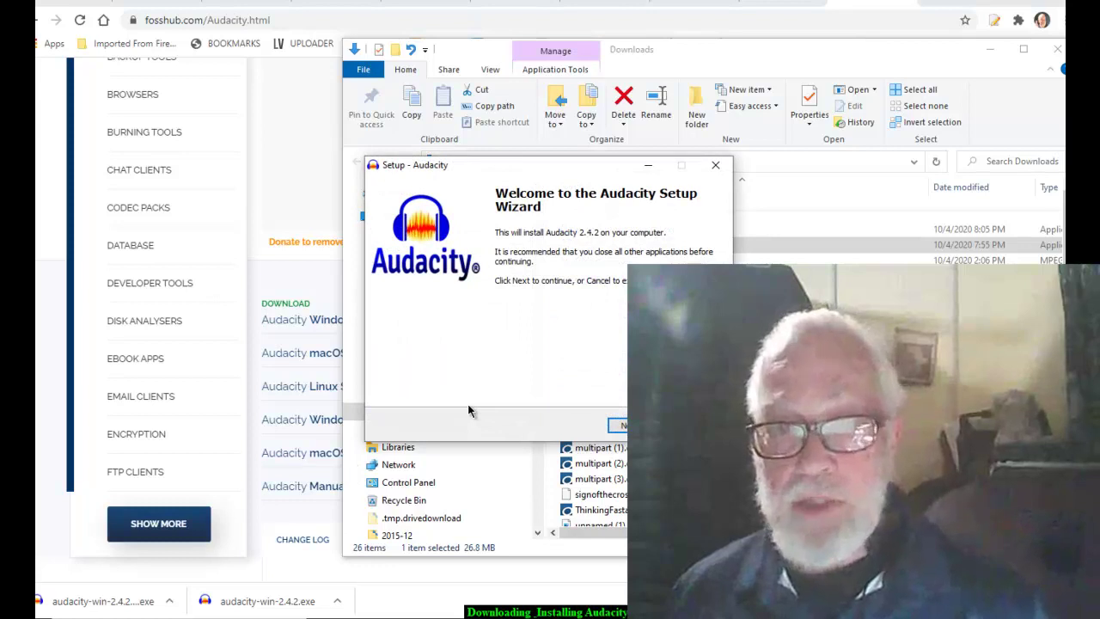
key(Return)
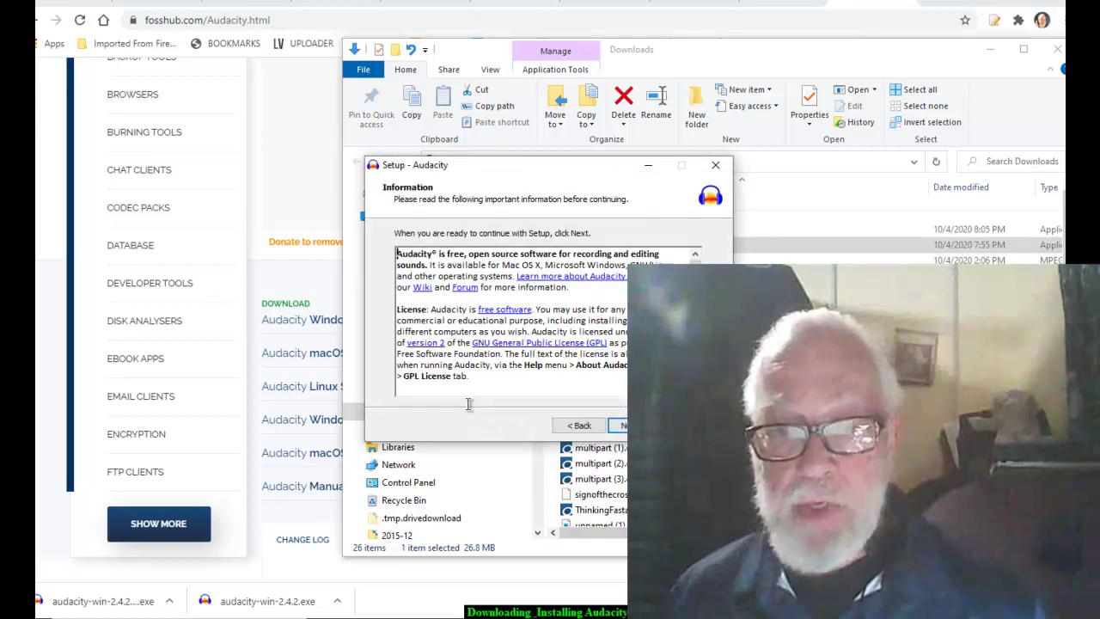
scroll(468, 404, down, 1)
scroll(469, 404, up, 1)
scroll(468, 404, down, 1)
key(Return)
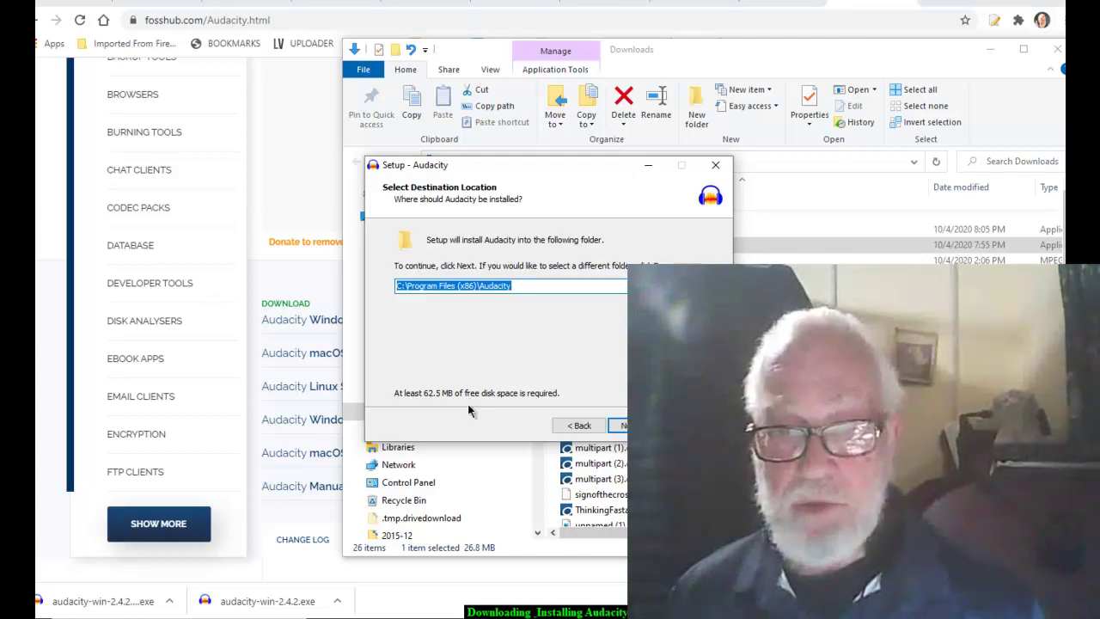
Keep the default Program Files folder, confirm the existing folder, and start installing
key(Return)
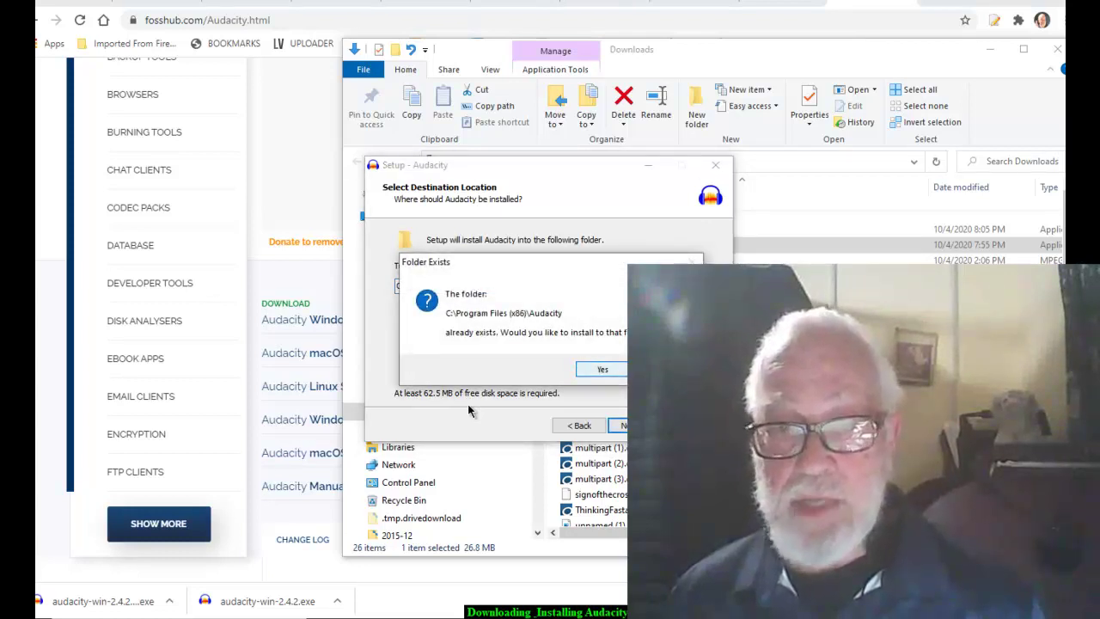
key(Return)
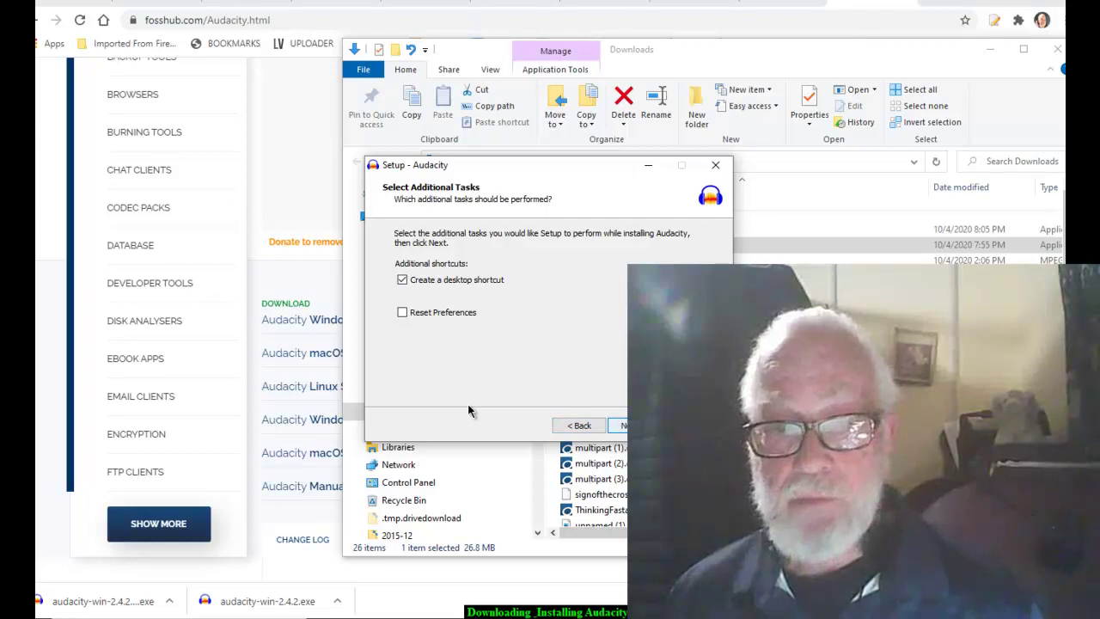
key(Return)
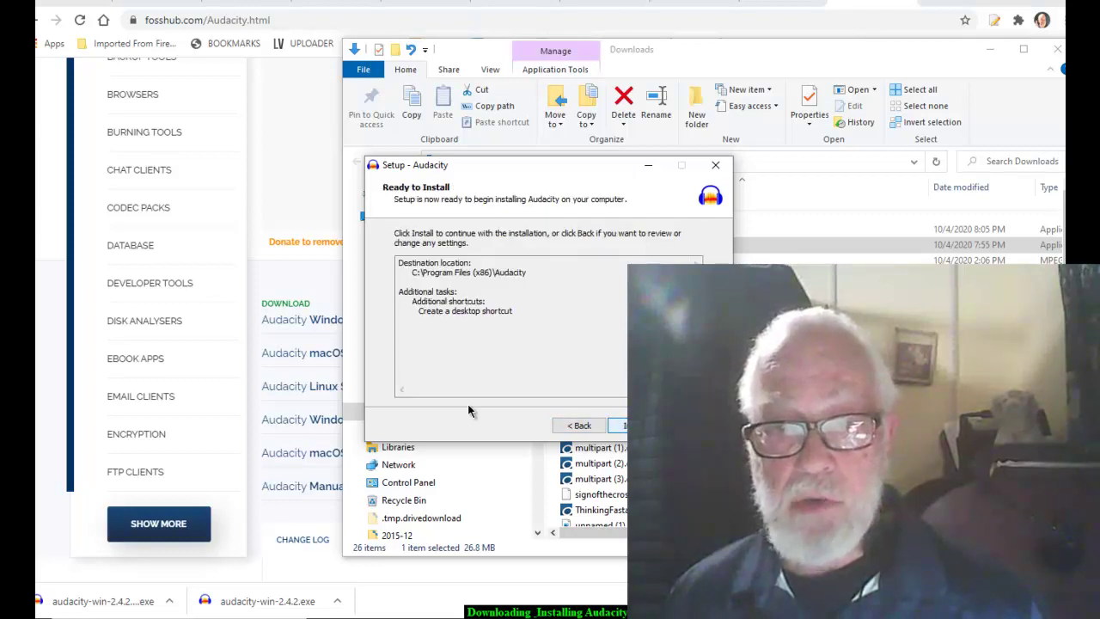
key(Return)
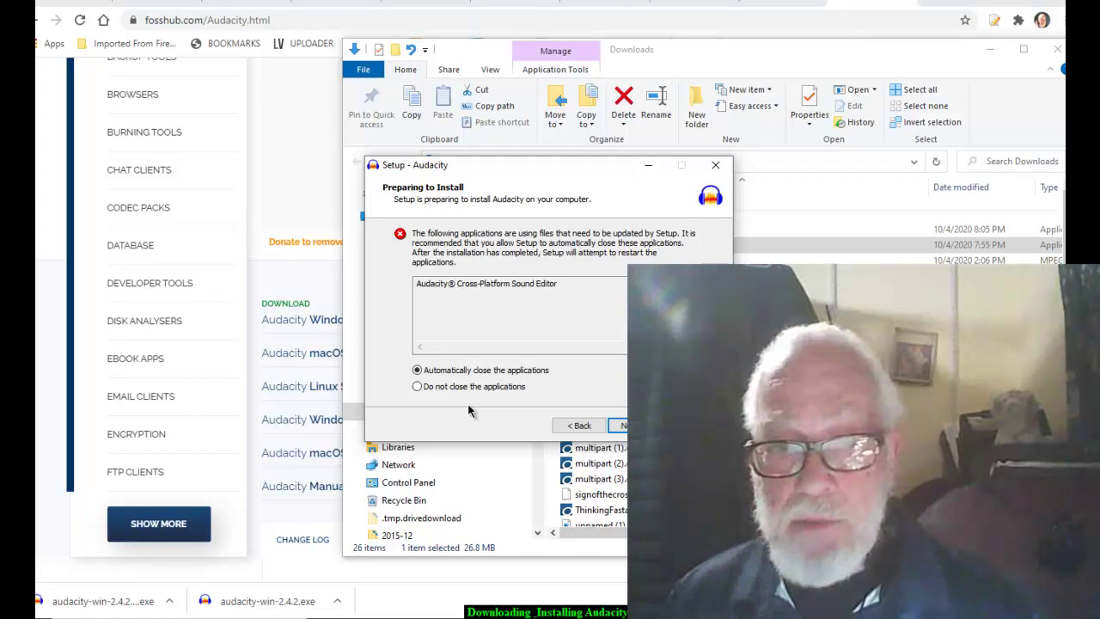
Let setup close the running Audacity without saving, then continue past the readme
click(617, 426)
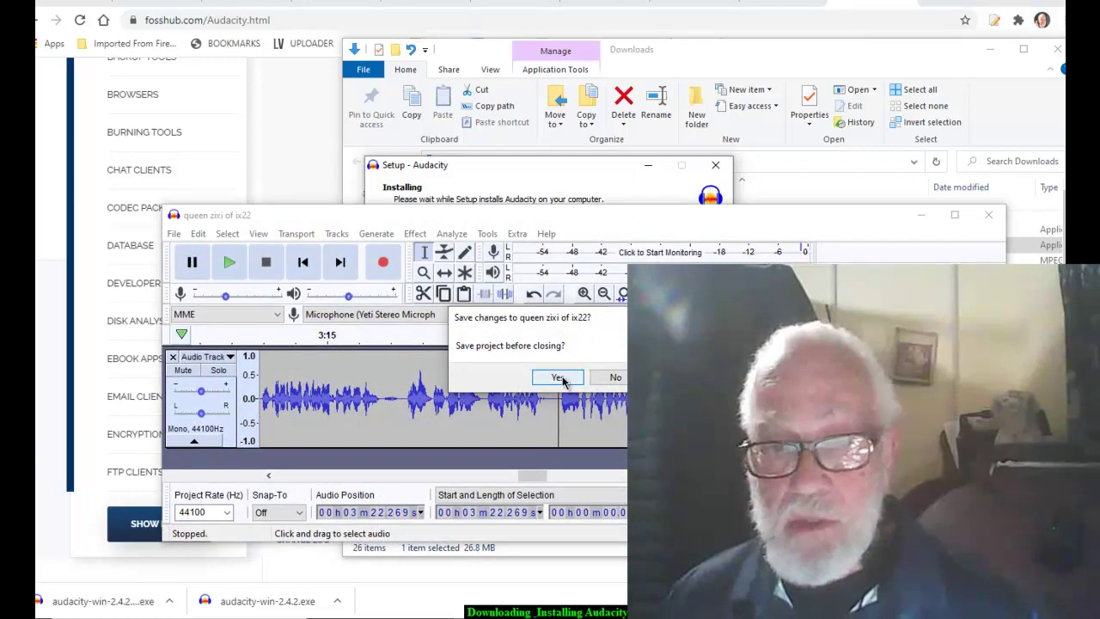
click(605, 380)
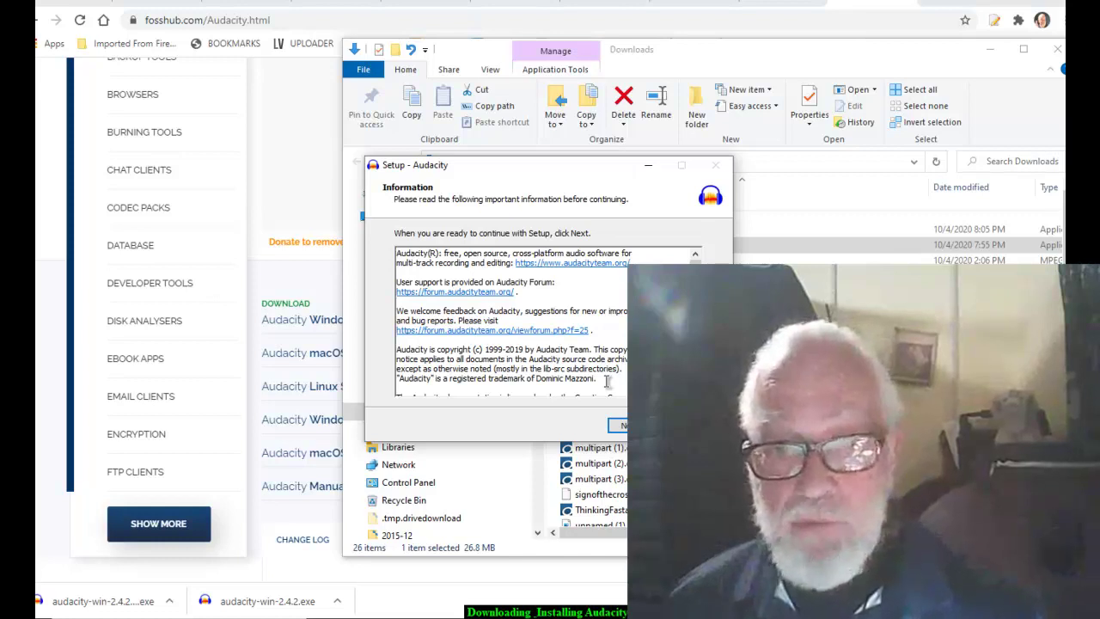
scroll(607, 381, down, 5)
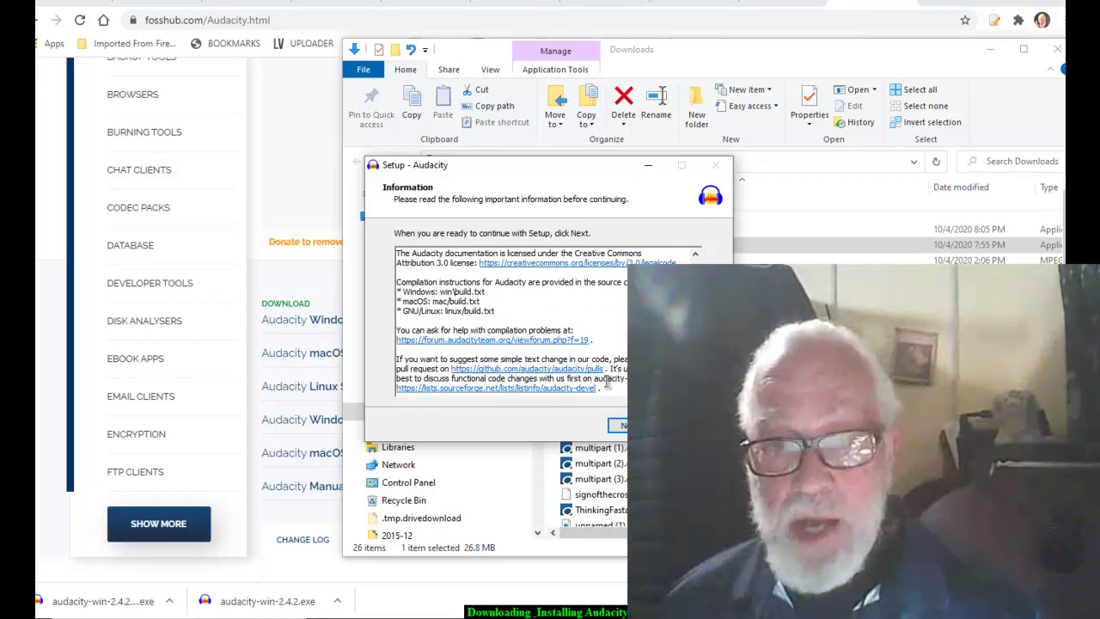
scroll(607, 381, up, 5)
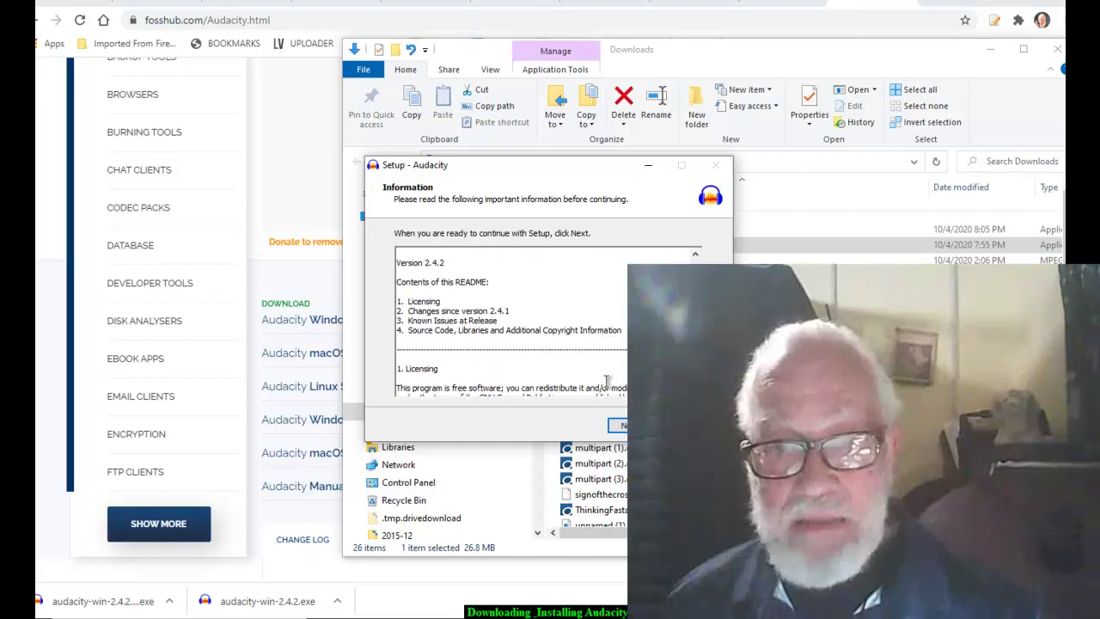
scroll(607, 381, up, 2)
scroll(607, 381, down, 5)
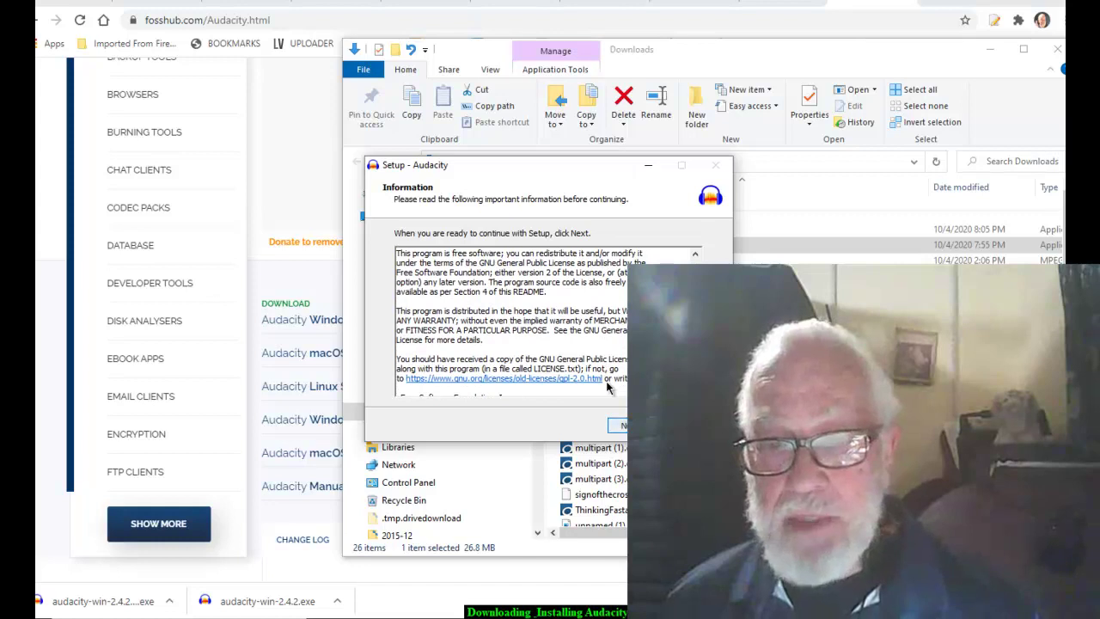
key(Return)
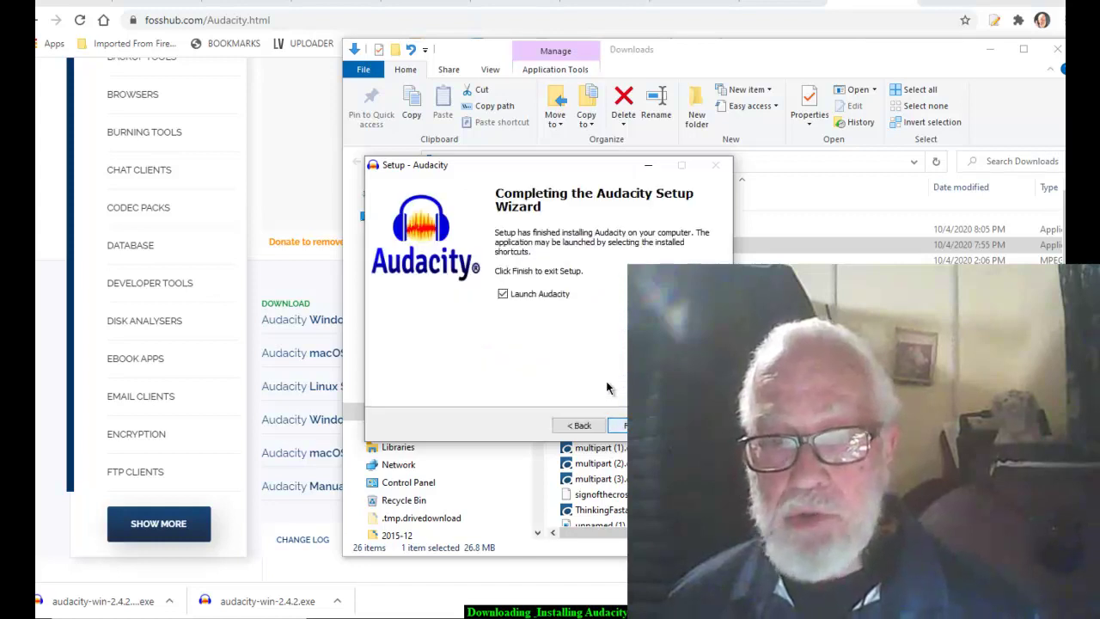
Launch Audacity, open 'queen zixi of ix21.aup', and zoom out with Ctrl+3
key(Return)
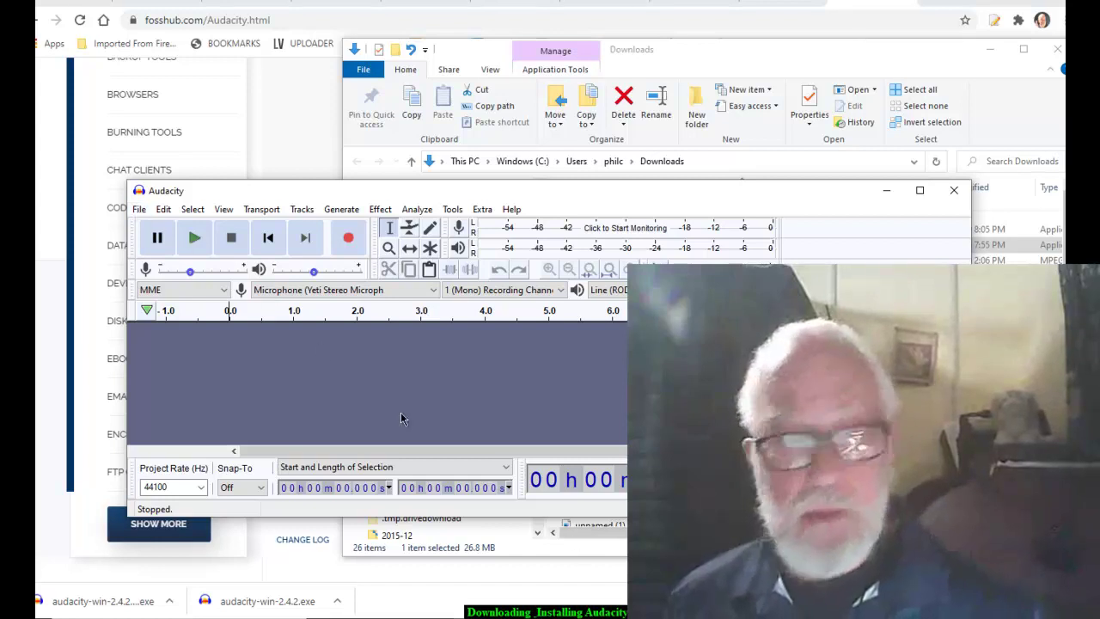
click(139, 209)
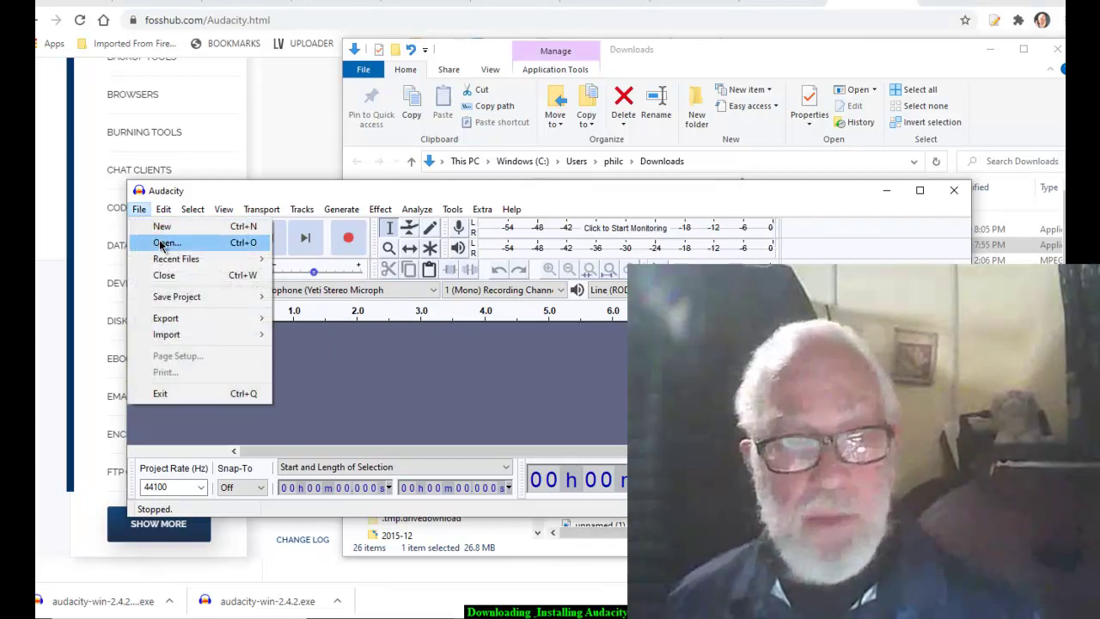
click(160, 243)
scroll(289, 404, down, 10)
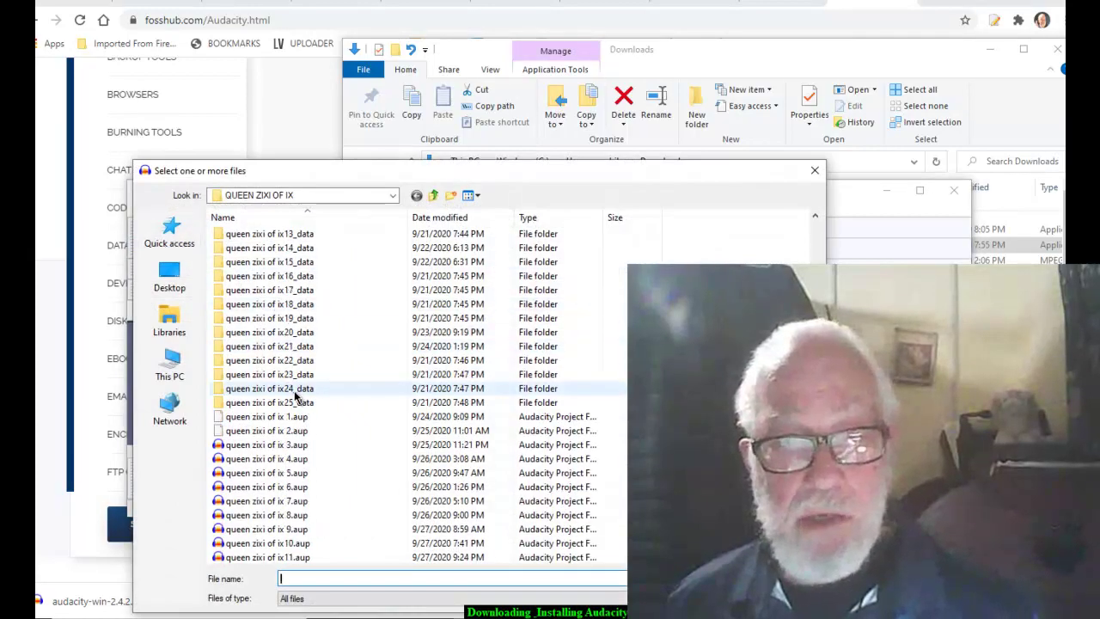
scroll(288, 391, down, 2)
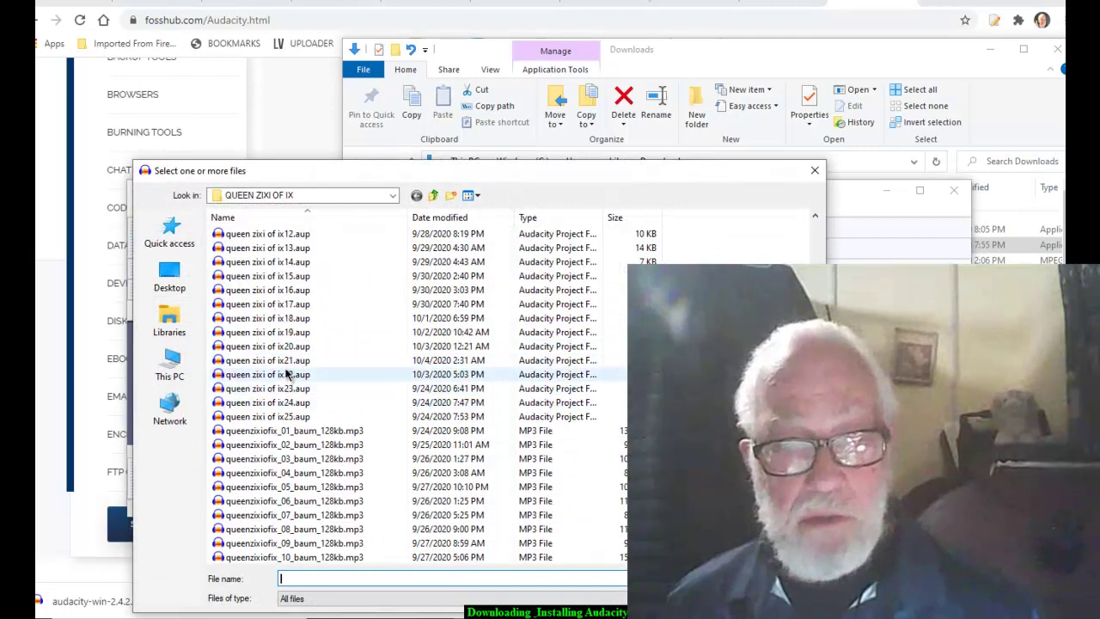
double_click(280, 360)
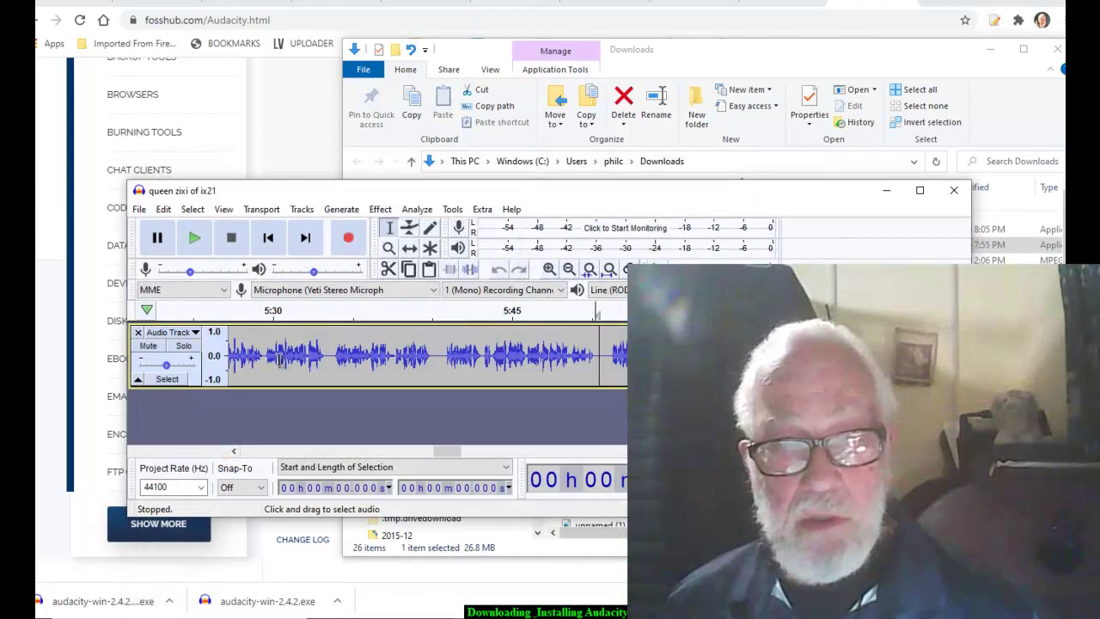
key(ctrl+3)
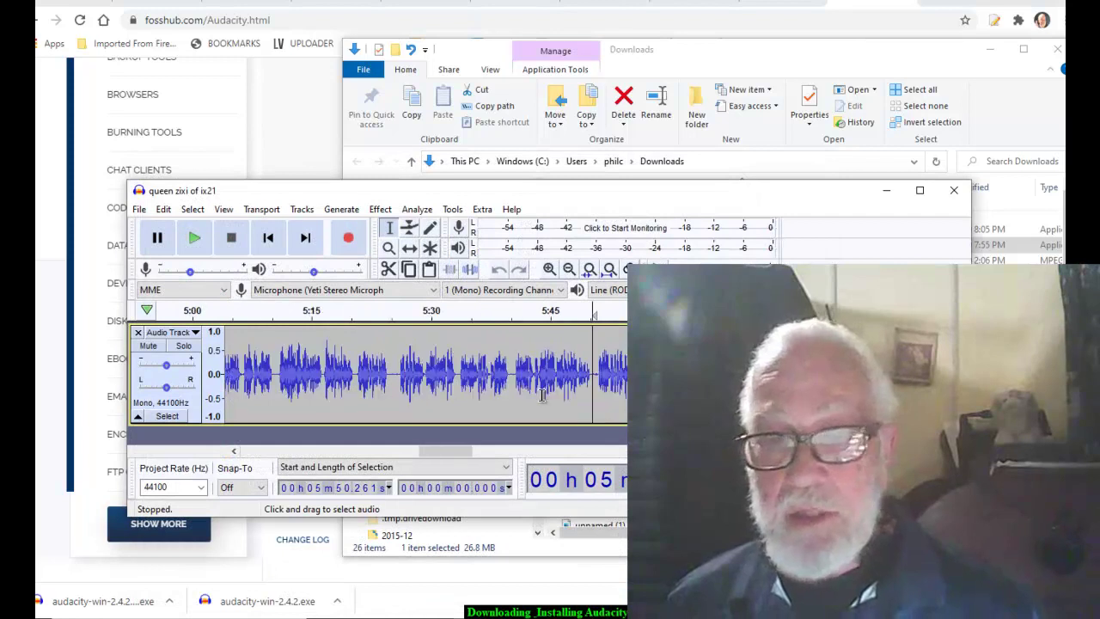
click(509, 211)
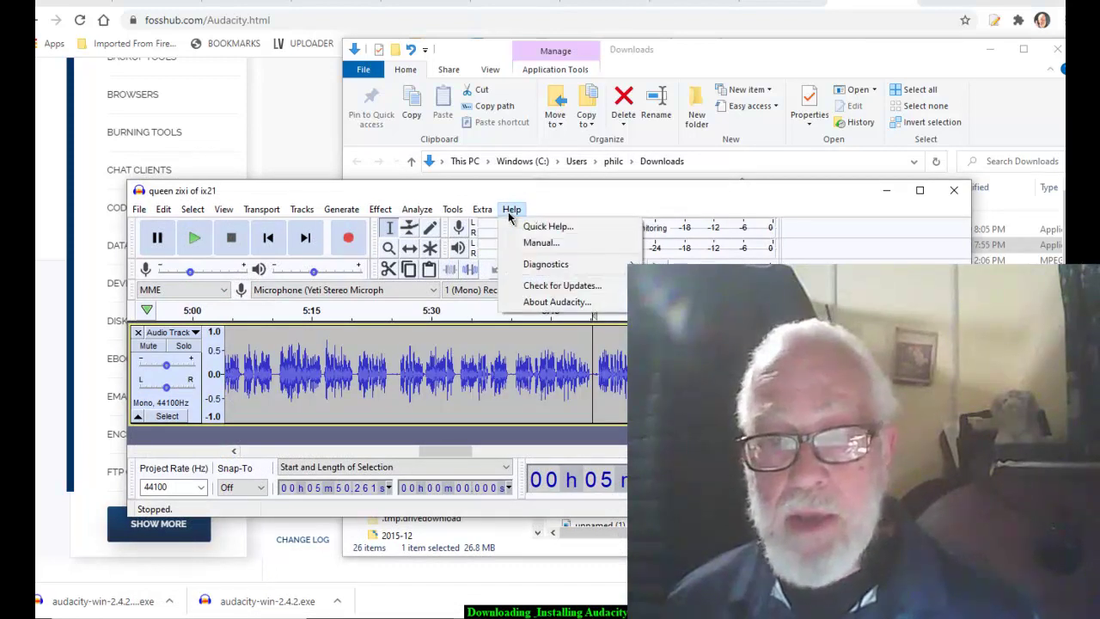
click(557, 302)
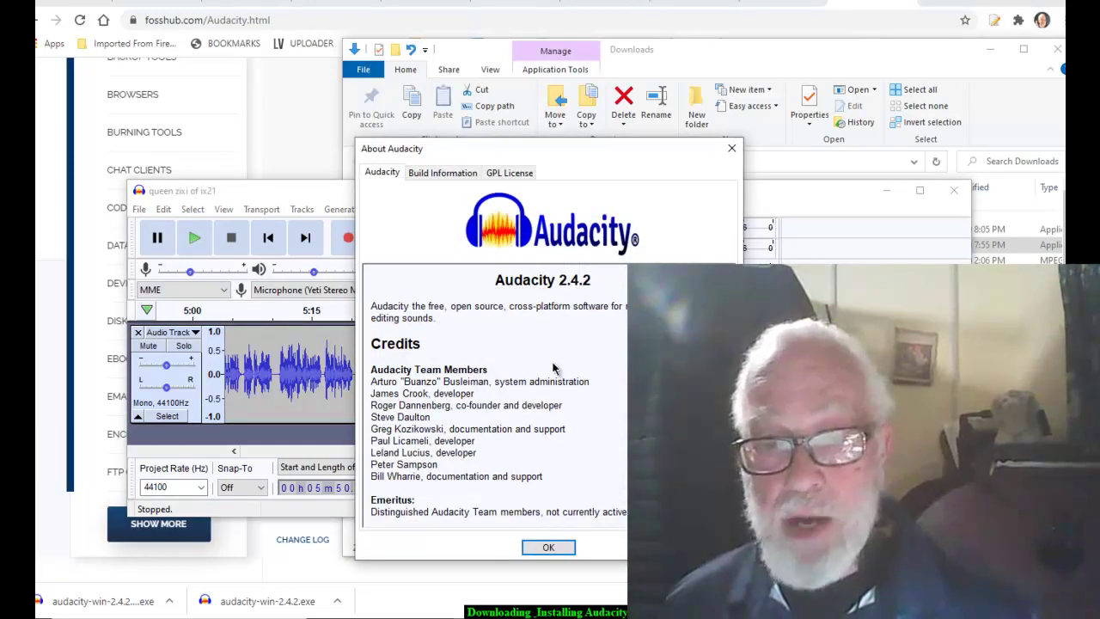
click(550, 547)
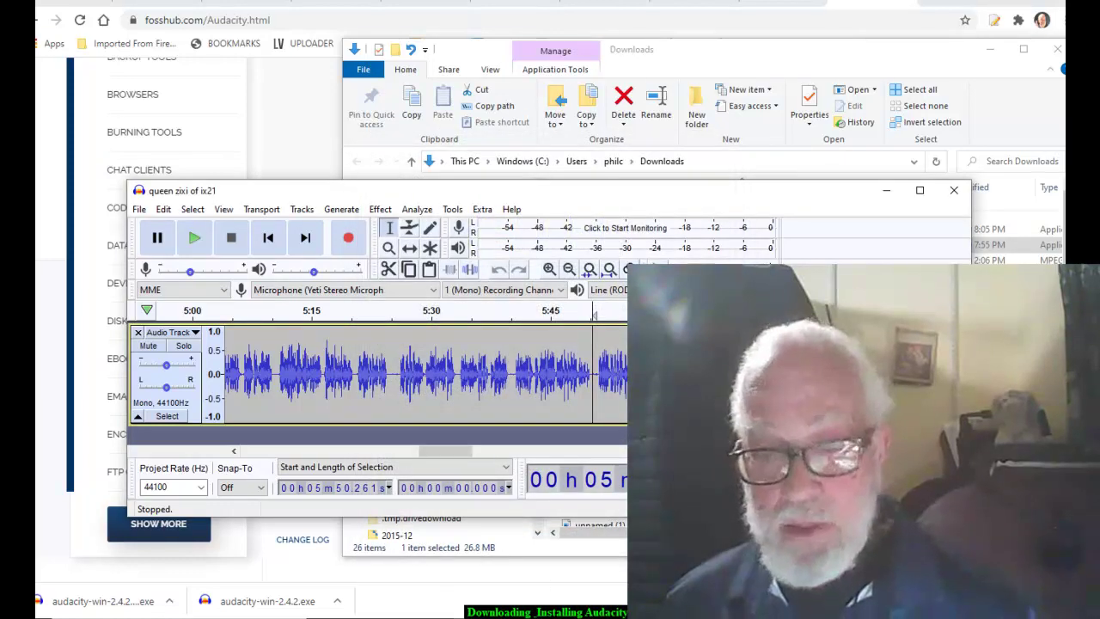